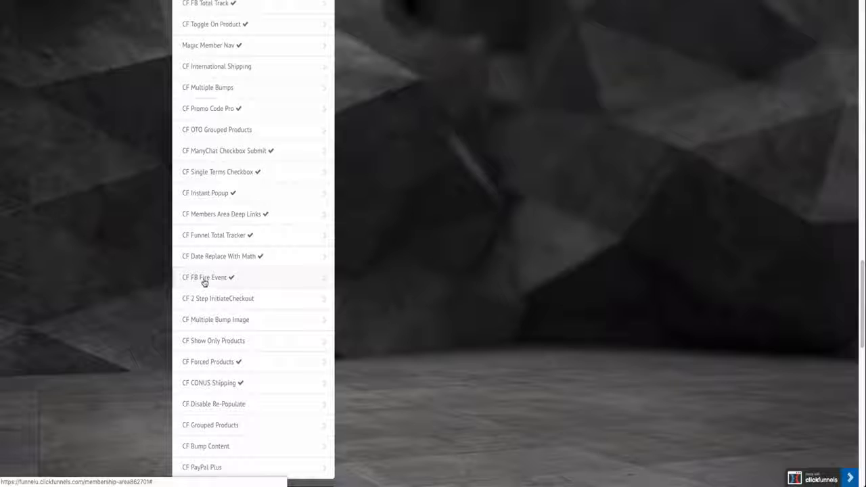
Step: Open the CF FB Fire Event lesson, and view the pop-up of the 5 Day Challenge - Optin page in the page editor
{"action": "left_click", "coordinate": [257, 286]}
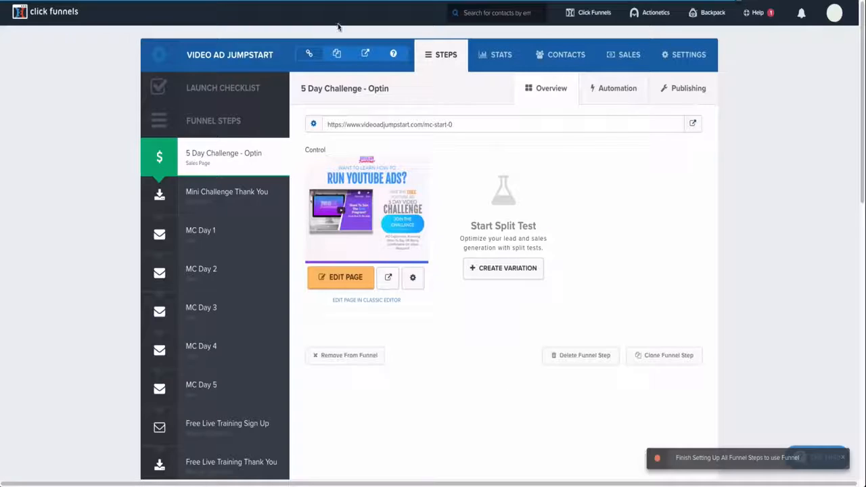
{"action": "left_click", "coordinate": [337, 280]}
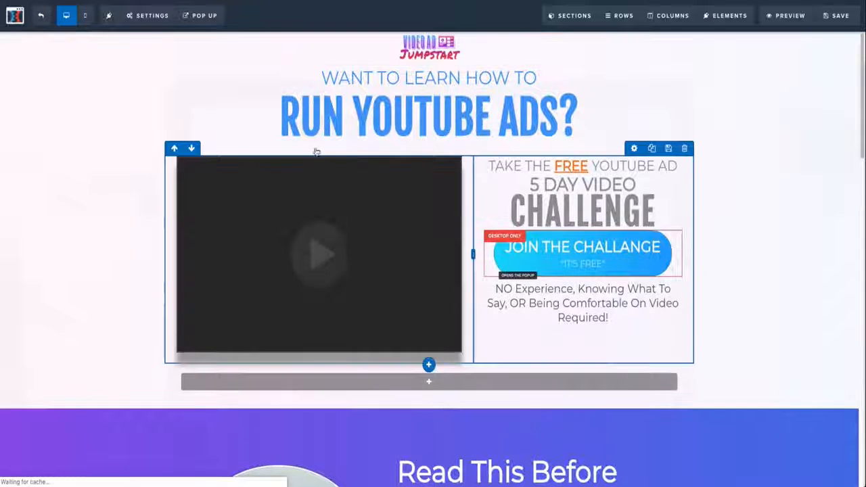
{"action": "left_click", "coordinate": [200, 15]}
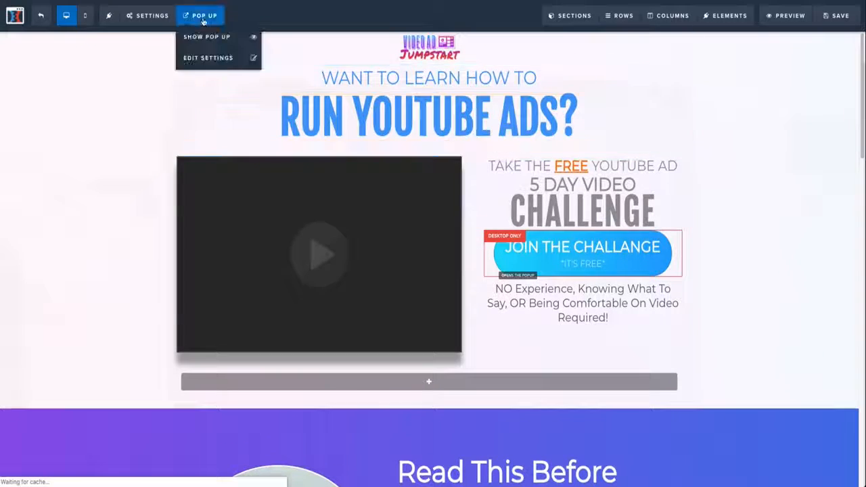
{"action": "left_click", "coordinate": [203, 35]}
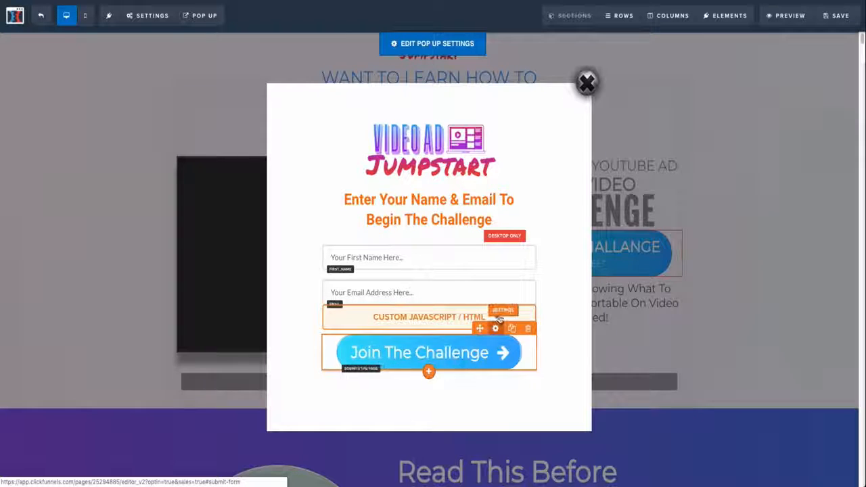
{"action": "left_click", "coordinate": [228, 141]}
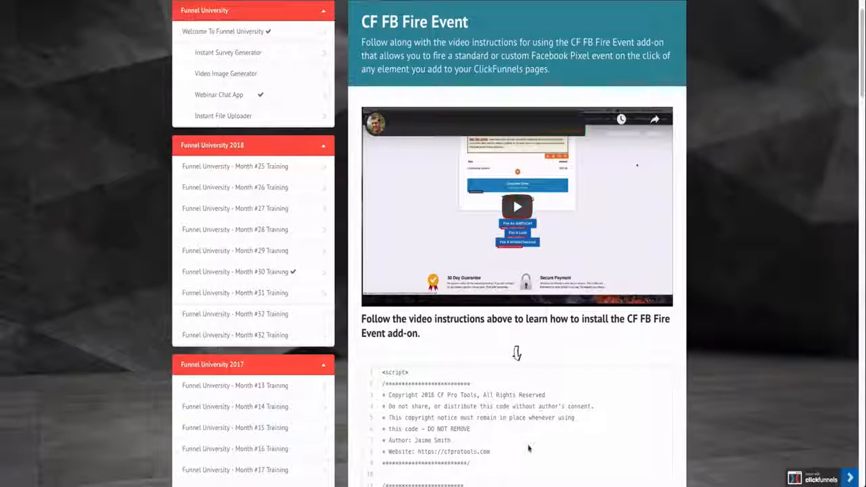
Step: Switch to the CF FB Fire Event lesson and look through its add-on script from start to finish
{"action": "scroll", "coordinate": [513, 197], "scroll_direction": "down", "scroll_amount": 5}
{"action": "scroll", "coordinate": [460, 381], "scroll_direction": "down", "scroll_amount": 4}
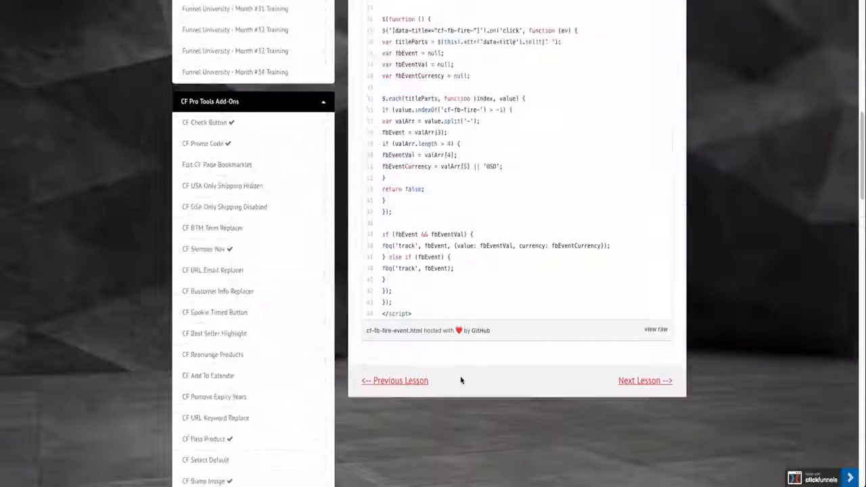
{"action": "scroll", "coordinate": [461, 381], "scroll_direction": "up", "scroll_amount": 5}
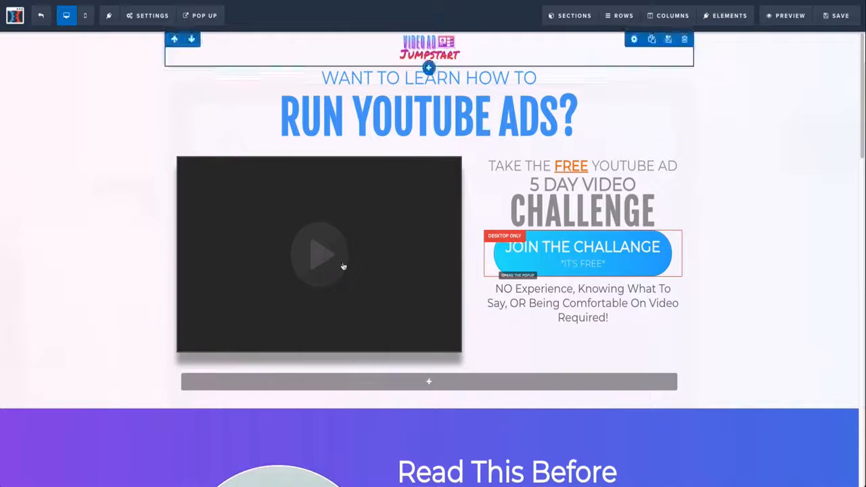
Step: Review the scripts in the optin page's footer tracking code down to the ViewContent event, and close the code window
{"action": "mouse_move", "coordinate": [183, 16]}
{"action": "mouse_move", "coordinate": [152, 15]}
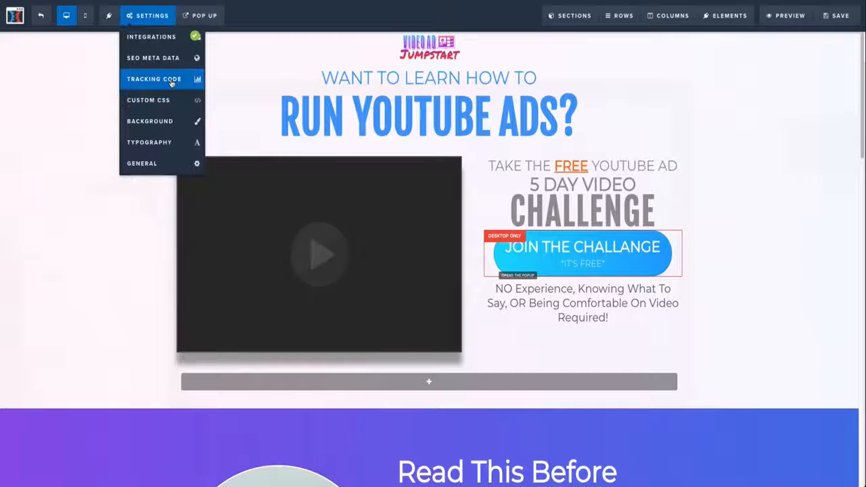
{"action": "left_click", "coordinate": [170, 79]}
{"action": "left_click", "coordinate": [478, 74]}
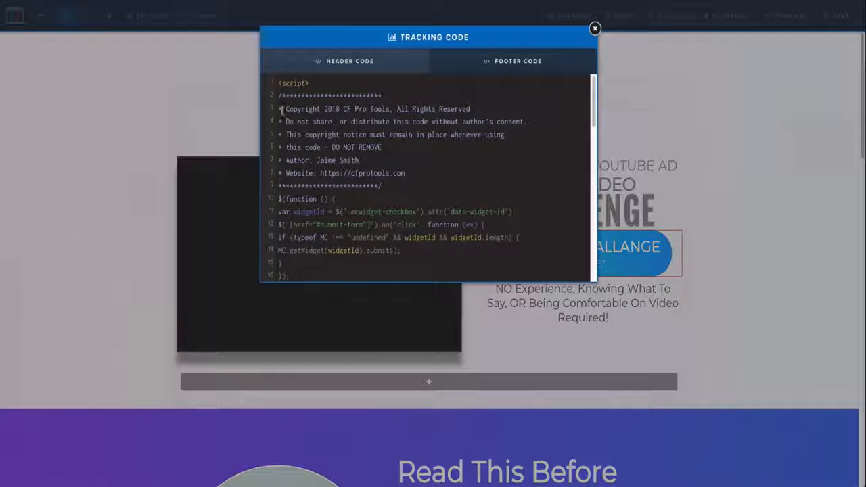
{"action": "scroll", "coordinate": [335, 231], "scroll_direction": "down", "scroll_amount": 2}
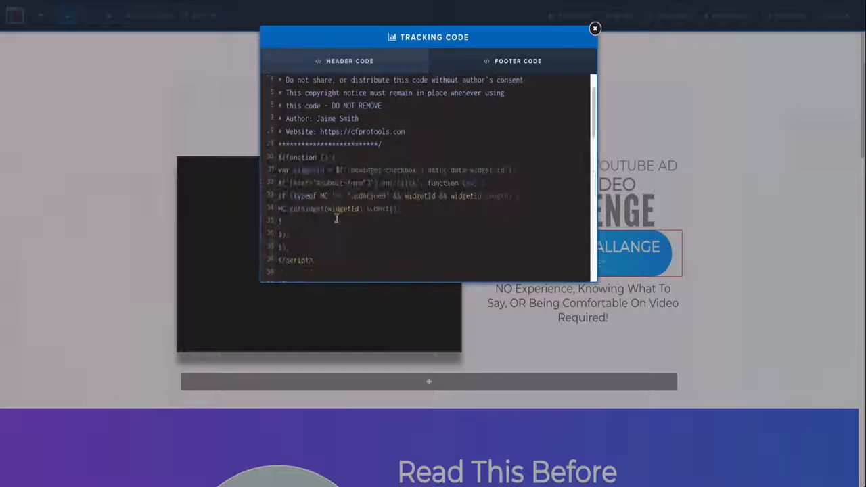
{"action": "scroll", "coordinate": [336, 216], "scroll_direction": "up", "scroll_amount": 2}
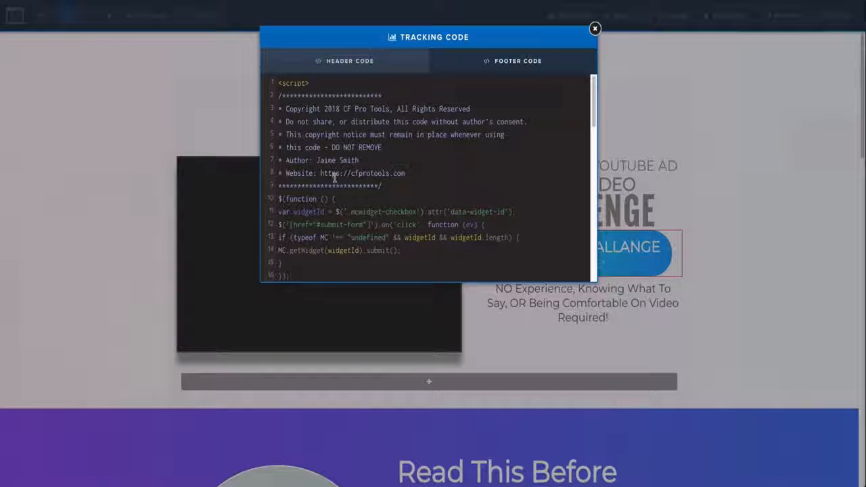
{"action": "scroll", "coordinate": [346, 211], "scroll_direction": "down", "scroll_amount": 10}
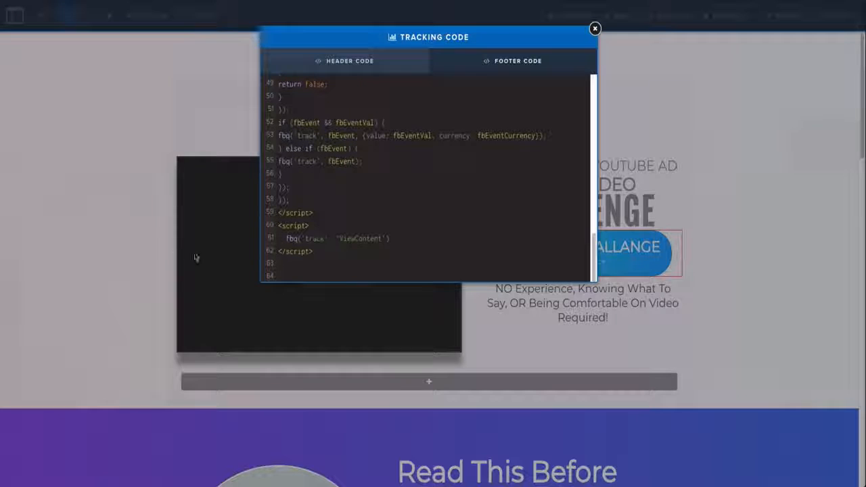
{"action": "left_click", "coordinate": [157, 285]}
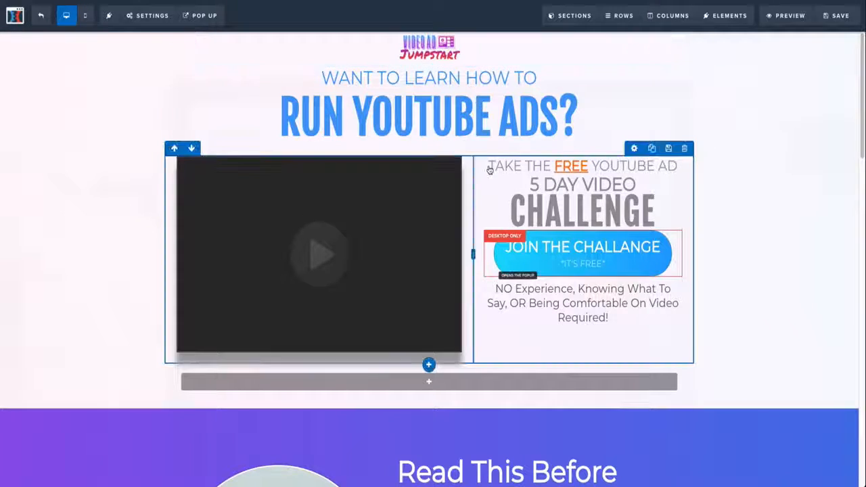
Step: Show the pop-up and inspect the CSS info title of its Join The Challenge button
{"action": "left_click", "coordinate": [201, 15]}
{"action": "left_click", "coordinate": [209, 38]}
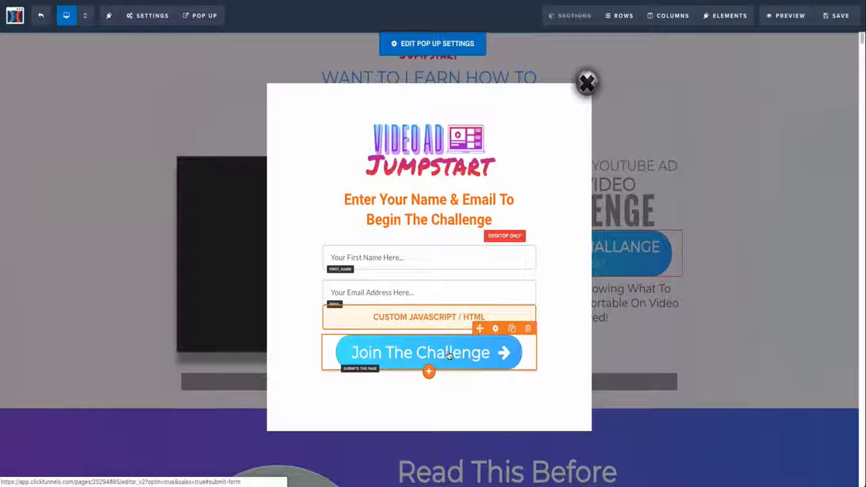
{"action": "left_click", "coordinate": [449, 354]}
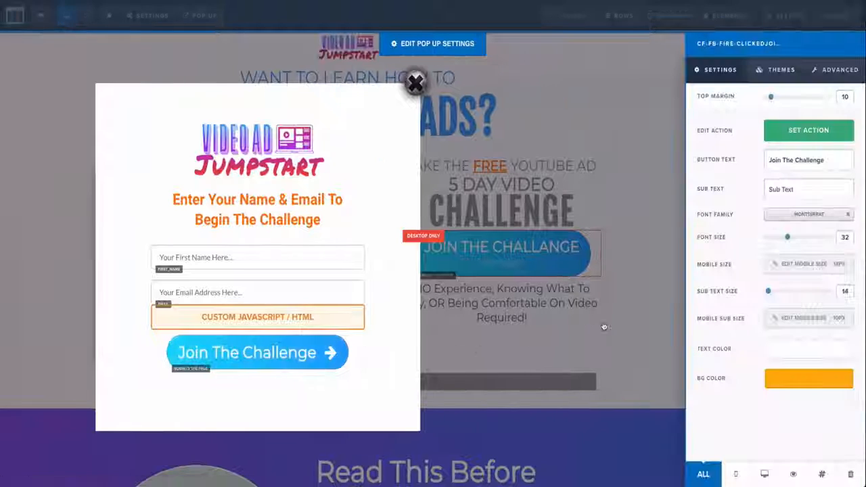
{"action": "left_click", "coordinate": [824, 475]}
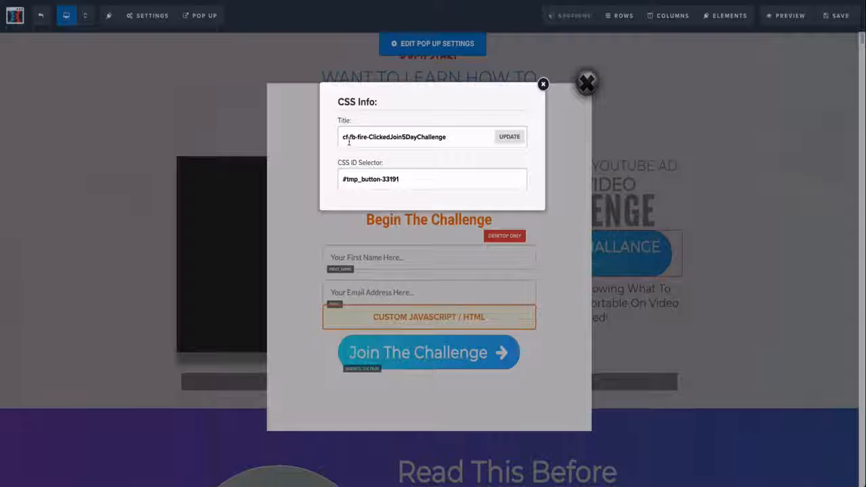
{"action": "left_click", "coordinate": [261, 96]}
Step: Copy the standard event name AddToCart from the events list in the page's footer tracking code, and close the code window
{"action": "mouse_move", "coordinate": [159, 20]}
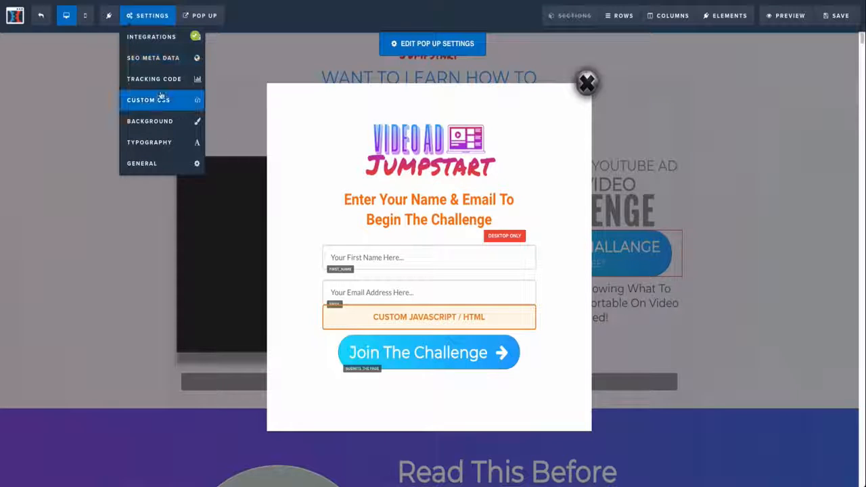
{"action": "left_click", "coordinate": [165, 80]}
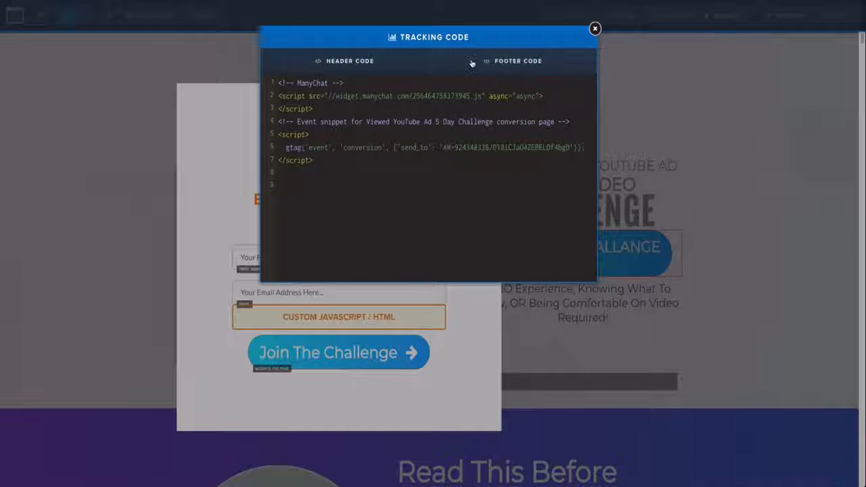
{"action": "scroll", "coordinate": [356, 198], "scroll_direction": "down", "scroll_amount": 5}
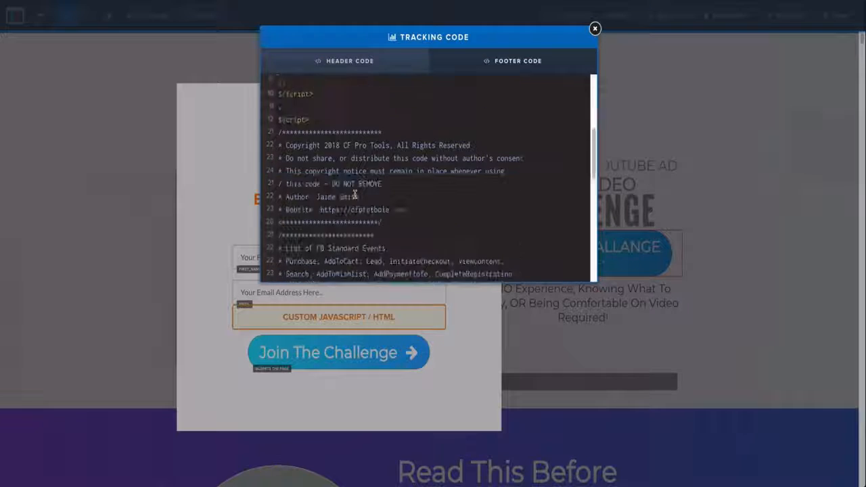
{"action": "scroll", "coordinate": [355, 195], "scroll_direction": "down", "scroll_amount": 2}
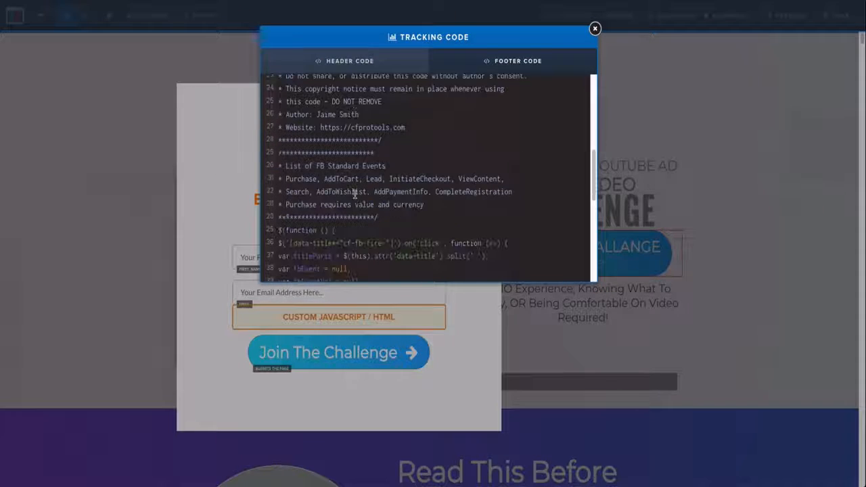
{"action": "double_click", "coordinate": [325, 178]}
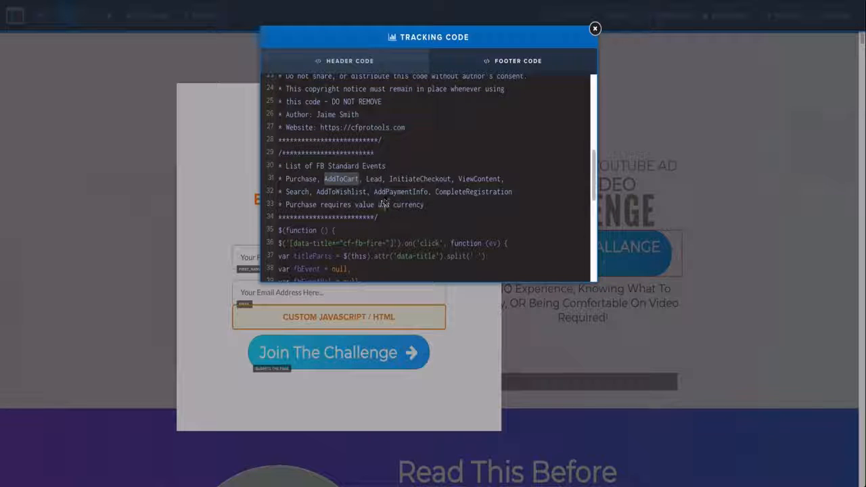
{"action": "right_click", "coordinate": [353, 176]}
{"action": "left_click", "coordinate": [379, 249]}
{"action": "left_click", "coordinate": [186, 232]}
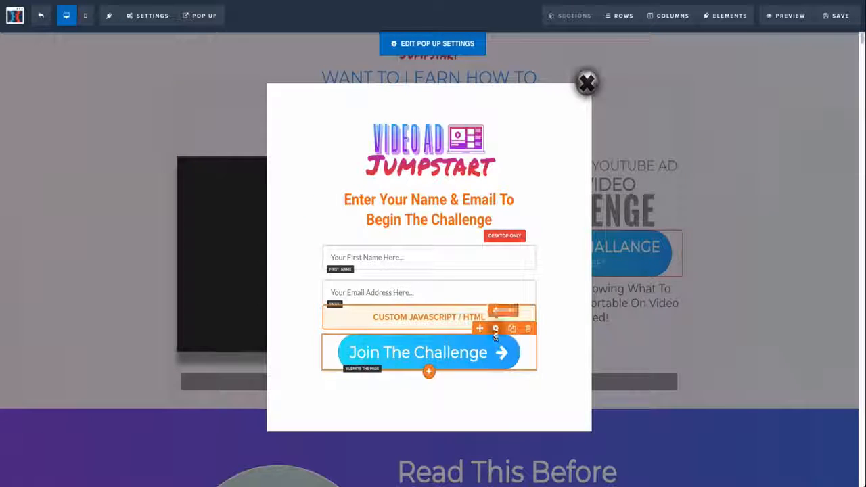
Step: Try the title cf-fb-fire-AddToCart in the Join The Challenge button's CSS info, and close it without updating
{"action": "left_click", "coordinate": [495, 331]}
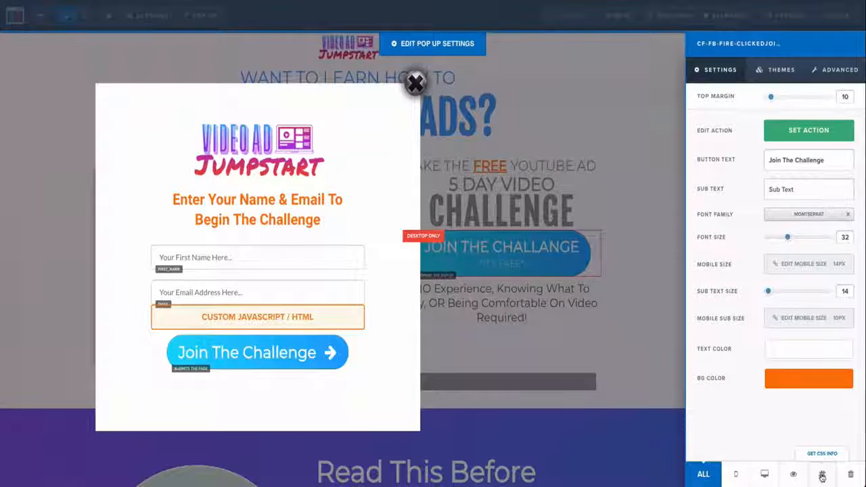
{"action": "left_click", "coordinate": [823, 476]}
{"action": "left_click_drag", "start_coordinate": [370, 136], "coordinate": [492, 137]}
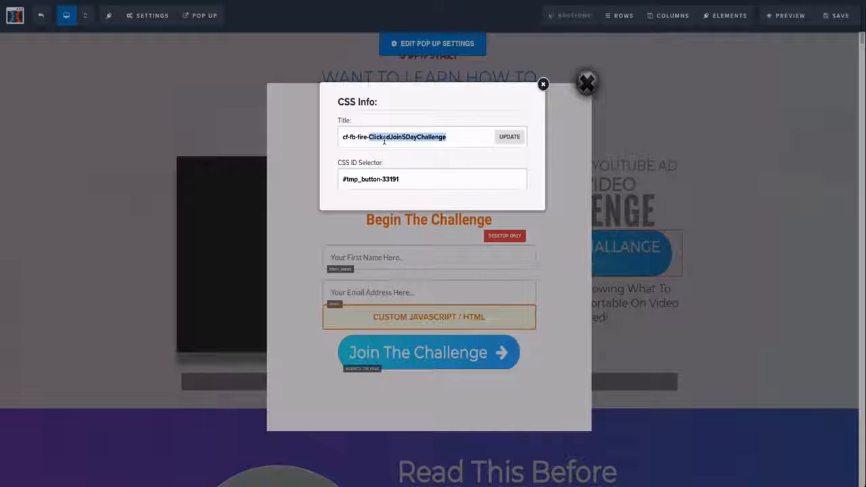
{"action": "key", "text": "ctrl+v"}
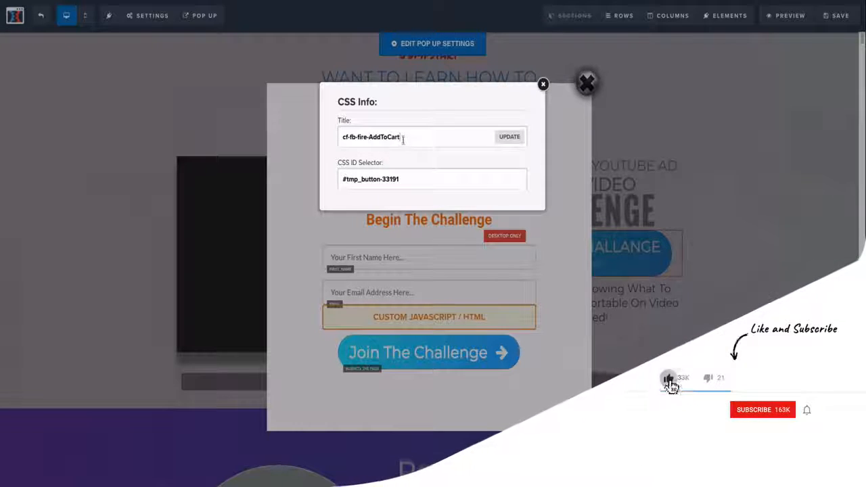
{"action": "left_click", "coordinate": [543, 85]}
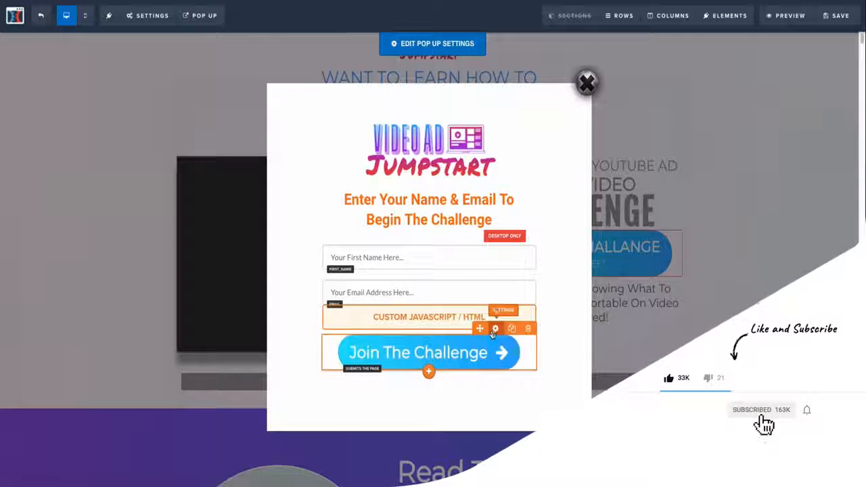
{"action": "left_click", "coordinate": [448, 352]}
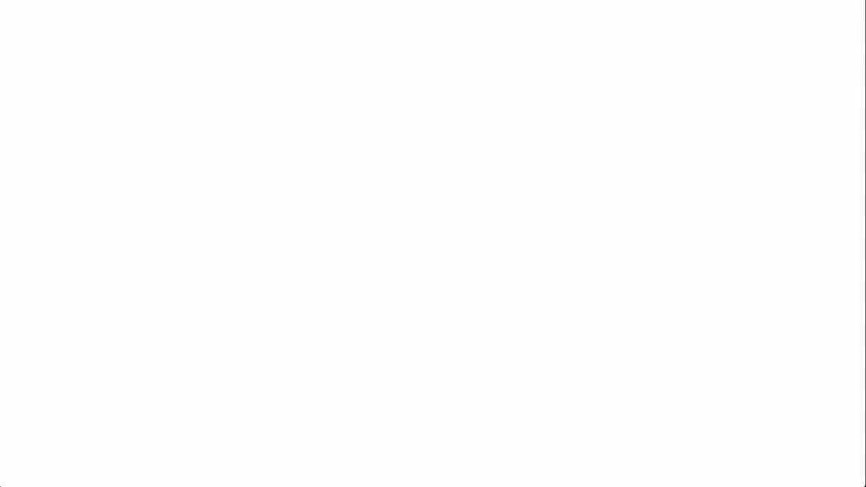
Step: Switch to Facebook Business Manager, select the Puryear Marketing business, and go to Custom Conversions in its full list of tools
{"action": "type", "text": "bus"}
{"action": "key", "text": "Return"}
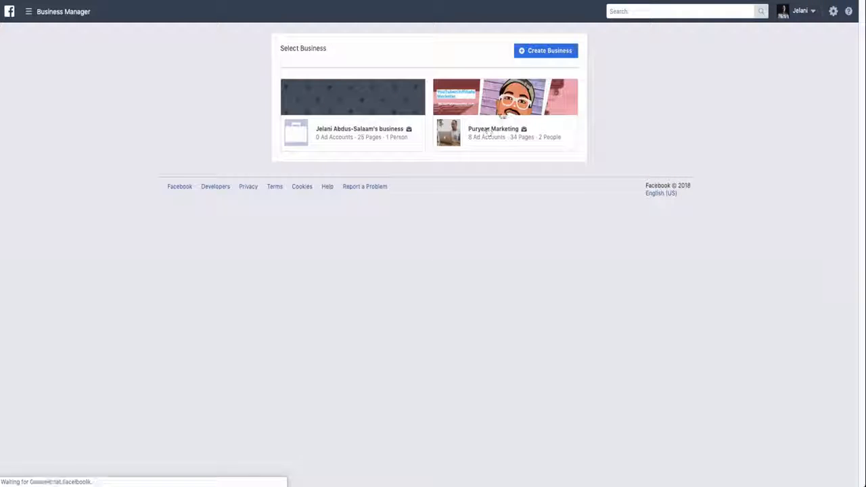
{"action": "left_click", "coordinate": [488, 132]}
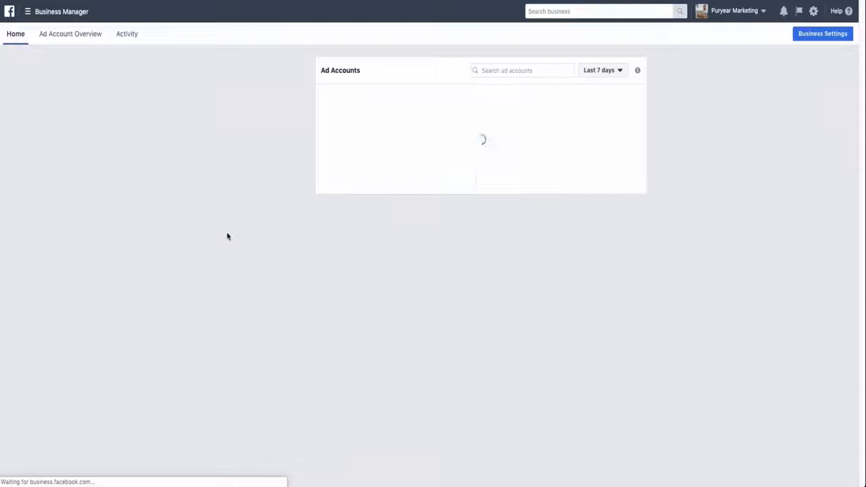
{"action": "left_click", "coordinate": [57, 14]}
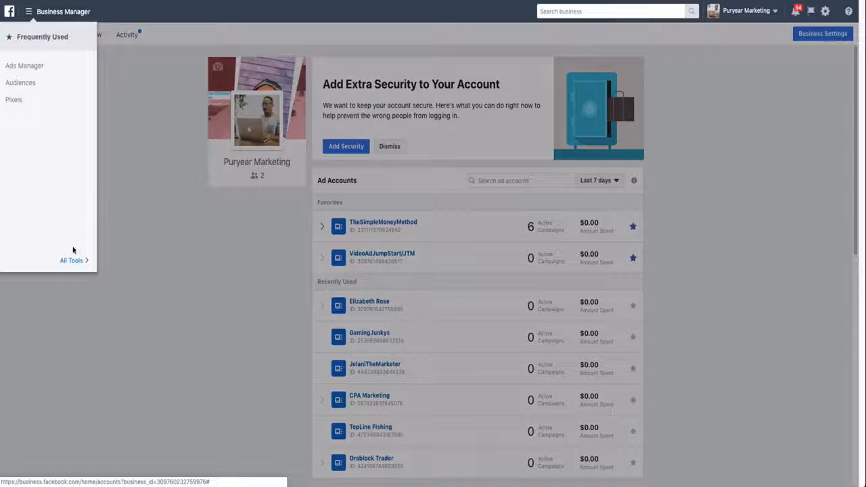
{"action": "left_click", "coordinate": [75, 260]}
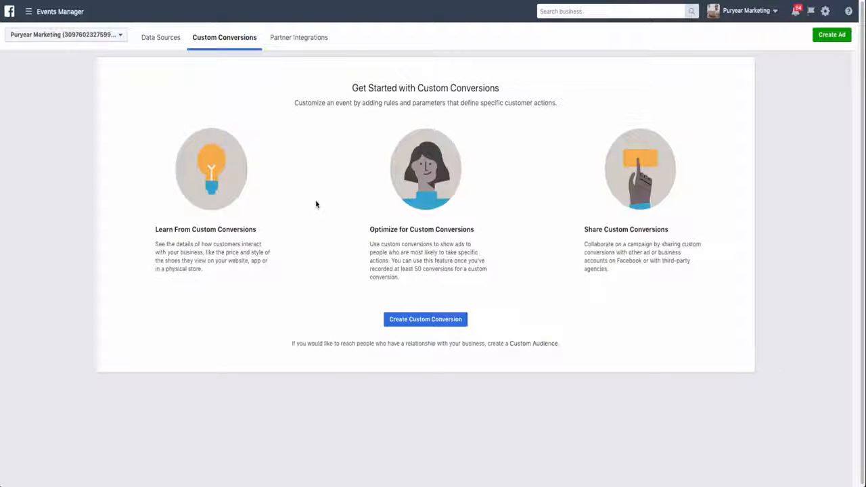
Step: Switch Custom Conversions to the VideoAdJumpStart/JTM ad account and find ClickedJoin5DayChallenge in the list
{"action": "left_click", "coordinate": [85, 35]}
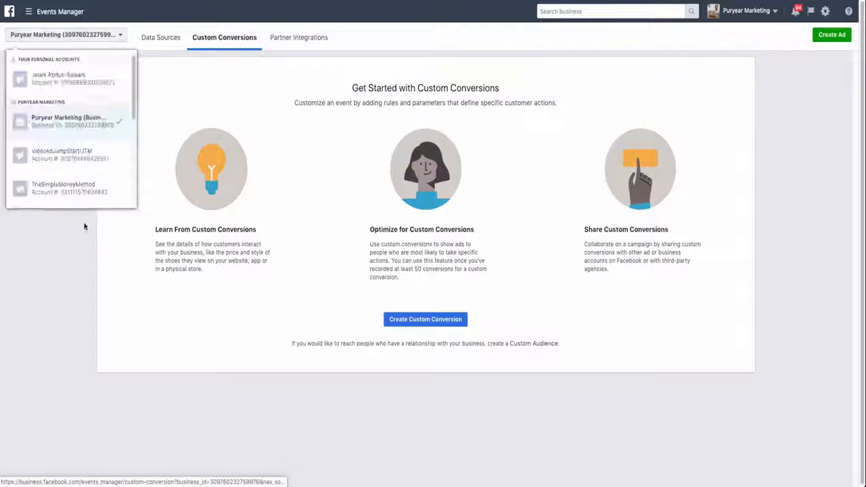
{"action": "left_click", "coordinate": [72, 165]}
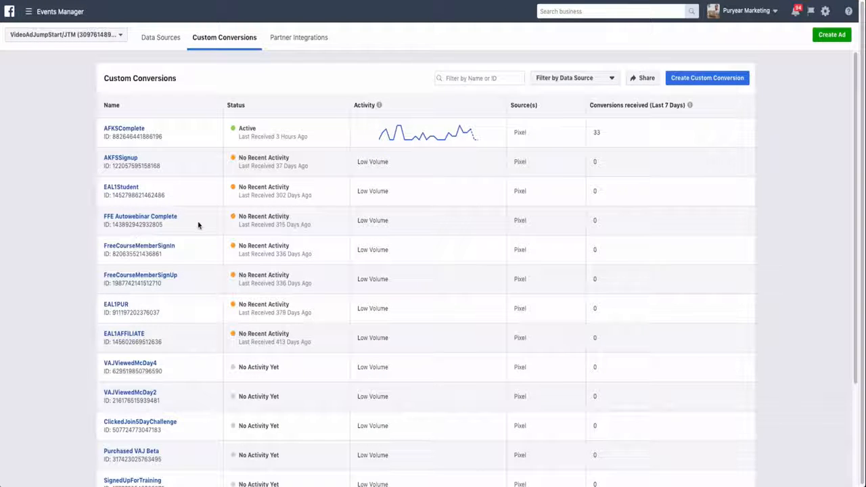
{"action": "scroll", "coordinate": [198, 225], "scroll_direction": "down", "scroll_amount": 3}
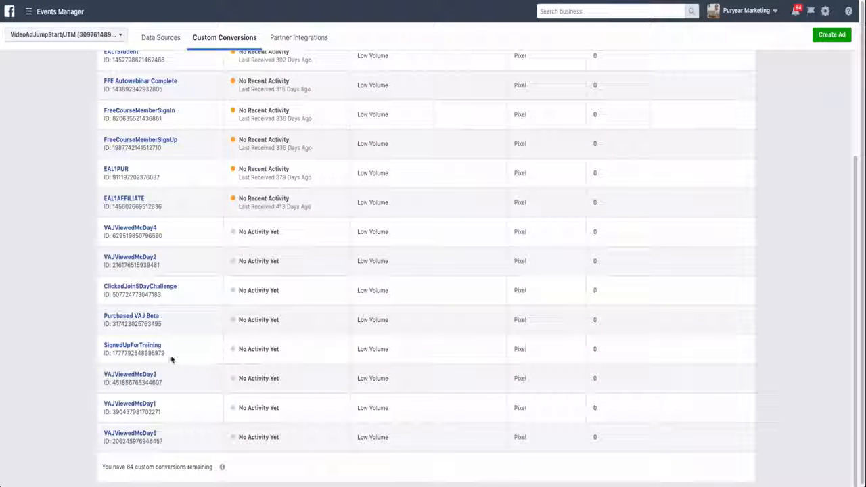
{"action": "scroll", "coordinate": [170, 357], "scroll_direction": "up", "scroll_amount": 1}
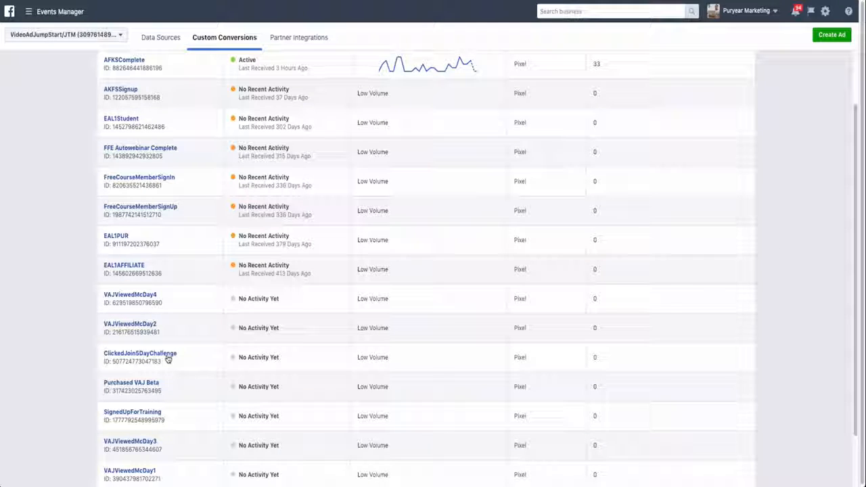
Step: Try the website events Lead and ViewContent in a new custom conversion for the ClickViewConvert Pixel, and close it without creating
{"action": "scroll", "coordinate": [169, 357], "scroll_direction": "up", "scroll_amount": 1}
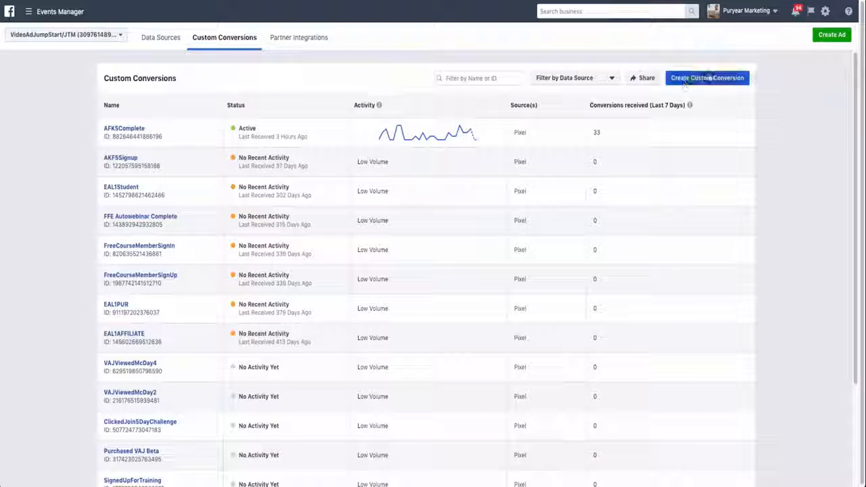
{"action": "left_click", "coordinate": [708, 79]}
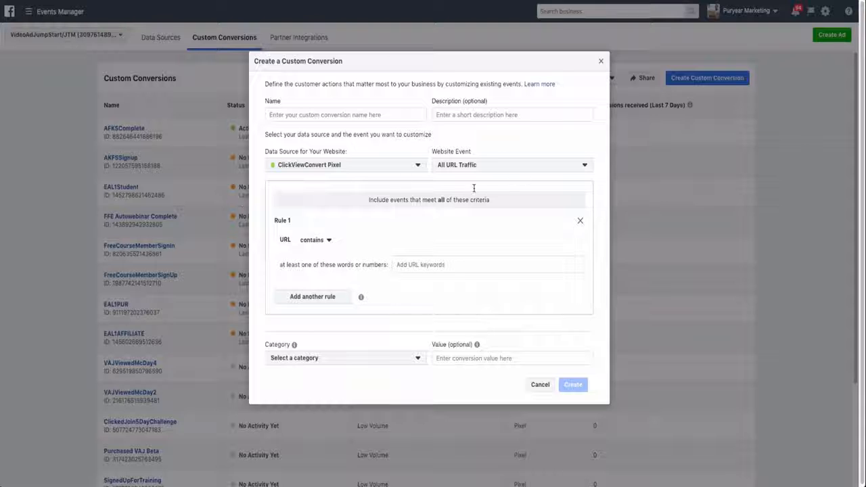
{"action": "left_click", "coordinate": [477, 167]}
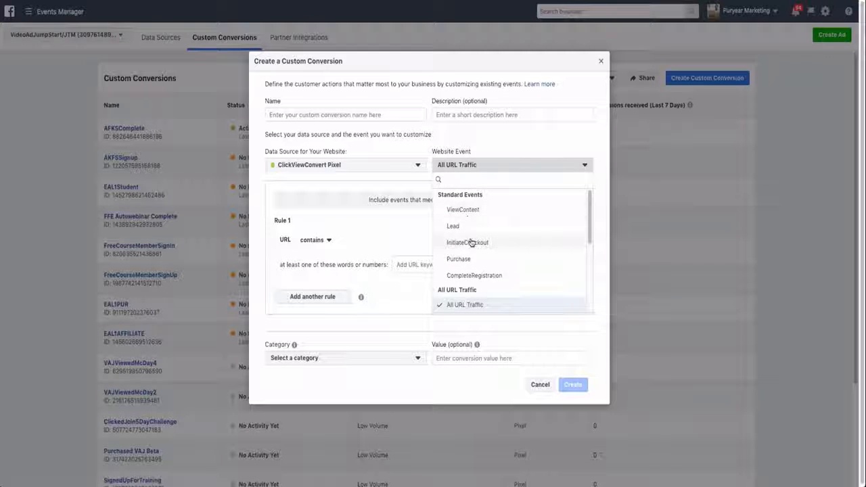
{"action": "left_click", "coordinate": [472, 229]}
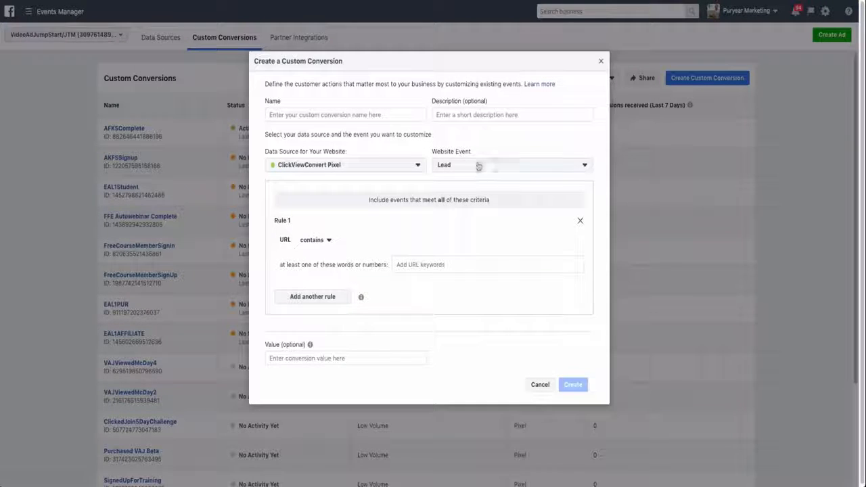
{"action": "left_click", "coordinate": [460, 167]}
{"action": "left_click", "coordinate": [473, 213]}
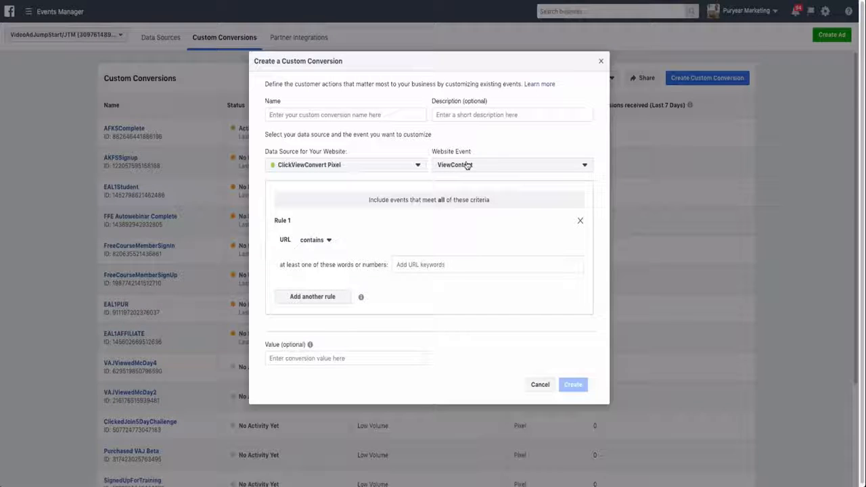
{"action": "left_click", "coordinate": [466, 167]}
{"action": "left_click", "coordinate": [466, 226]}
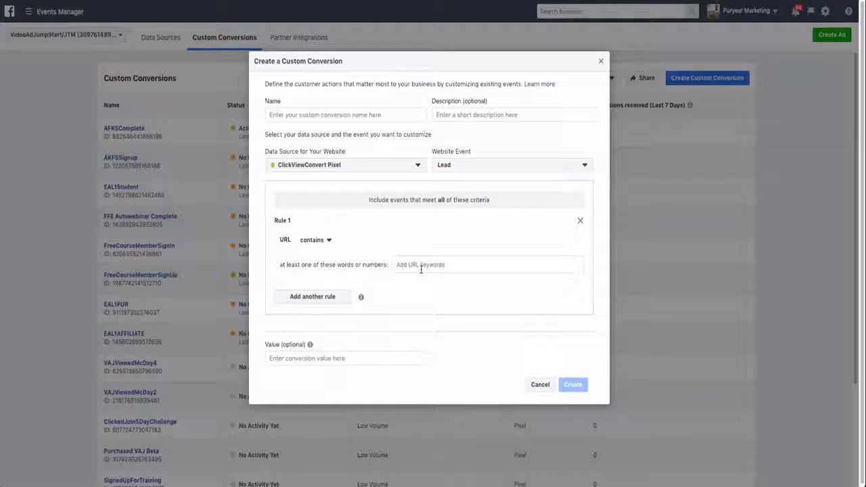
{"action": "left_click", "coordinate": [600, 62]}
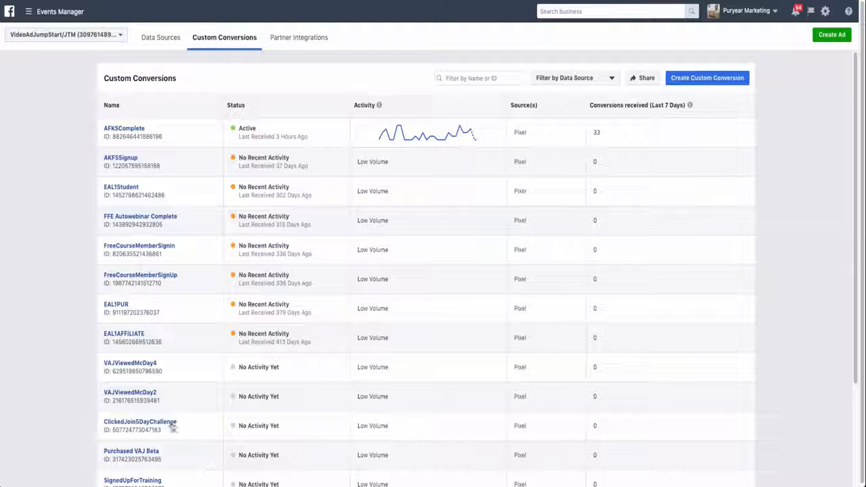
Step: Examine the event and URL rule in the overview of the ClickedJoin5DayChallenge custom conversion, and close the overview
{"action": "left_click", "coordinate": [140, 422]}
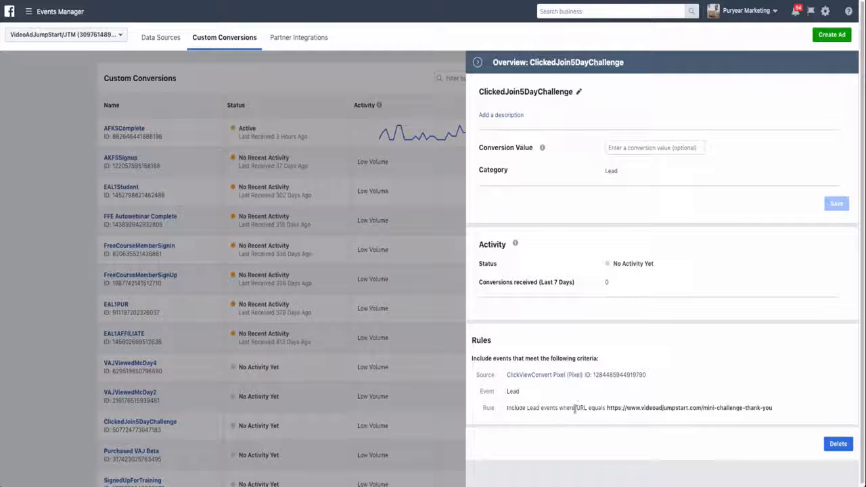
{"action": "mouse_move", "coordinate": [624, 407]}
{"action": "left_mouse_down"}
{"action": "mouse_move", "coordinate": [776, 409]}
{"action": "mouse_move", "coordinate": [608, 404]}
{"action": "mouse_move", "coordinate": [776, 409]}
{"action": "mouse_move", "coordinate": [608, 407]}
{"action": "left_mouse_up"}
{"action": "left_click", "coordinate": [780, 409]}
{"action": "left_click", "coordinate": [604, 412]}
{"action": "left_click", "coordinate": [795, 410]}
{"action": "left_click", "coordinate": [640, 417]}
{"action": "left_click", "coordinate": [403, 281]}
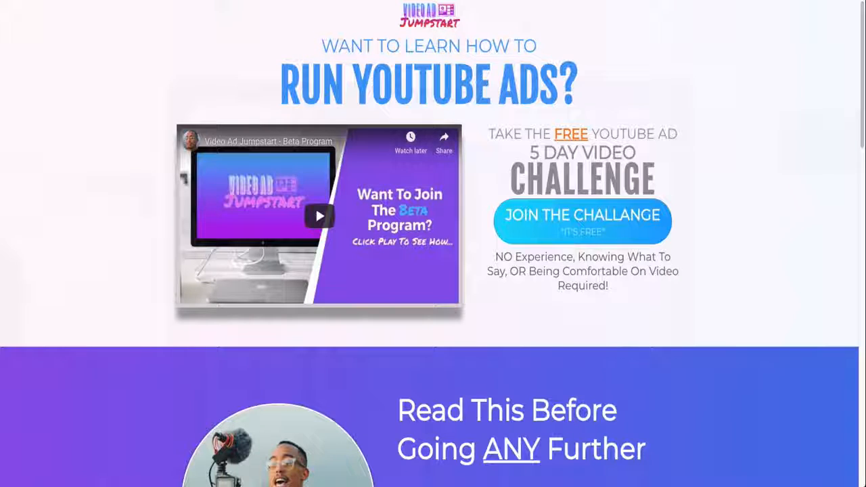
Step: Check the Facebook Pixel events on the live Video Ad Jumpstart page before and after opening and closing its opt-in popup
{"action": "left_click", "coordinate": [629, 1]}
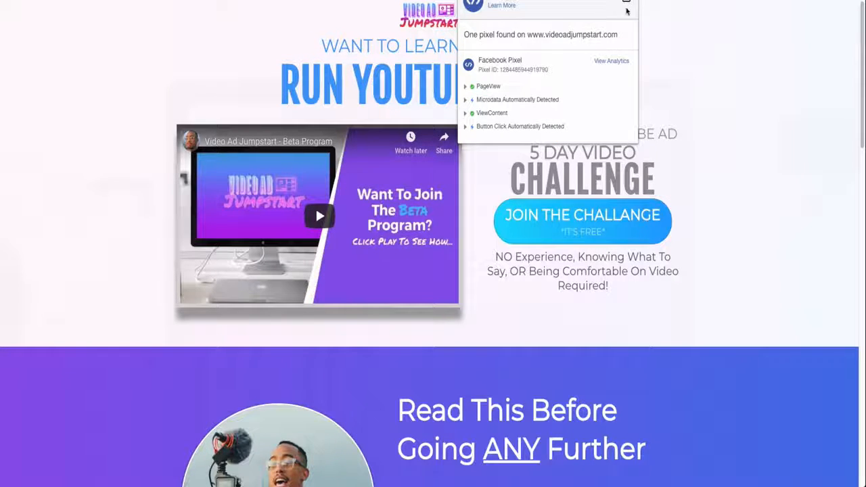
{"action": "left_click", "coordinate": [708, 60]}
{"action": "left_click", "coordinate": [589, 215]}
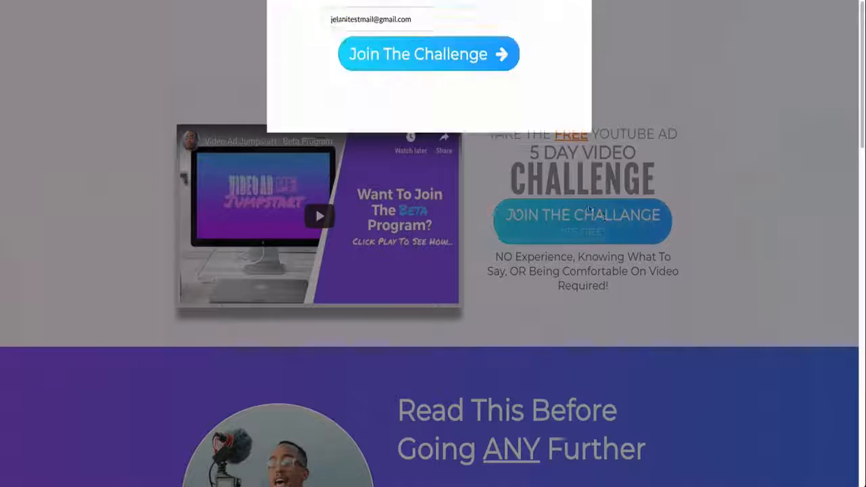
{"action": "left_click", "coordinate": [588, 51]}
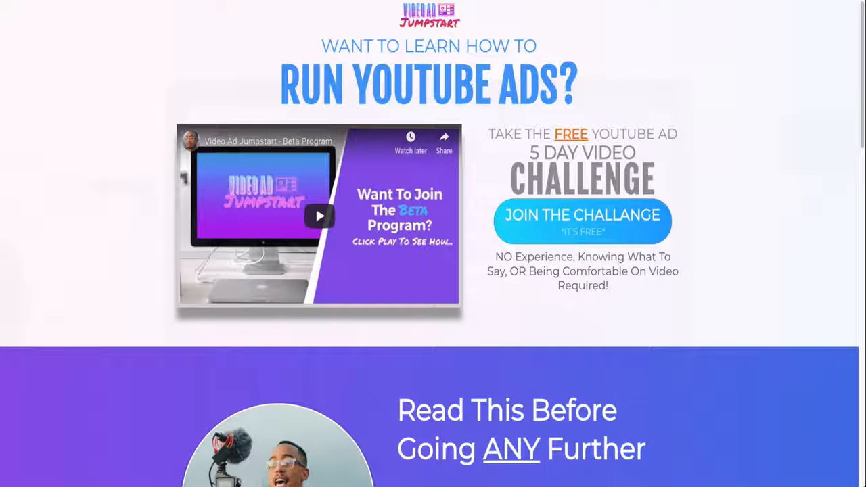
{"action": "left_click", "coordinate": [632, 1]}
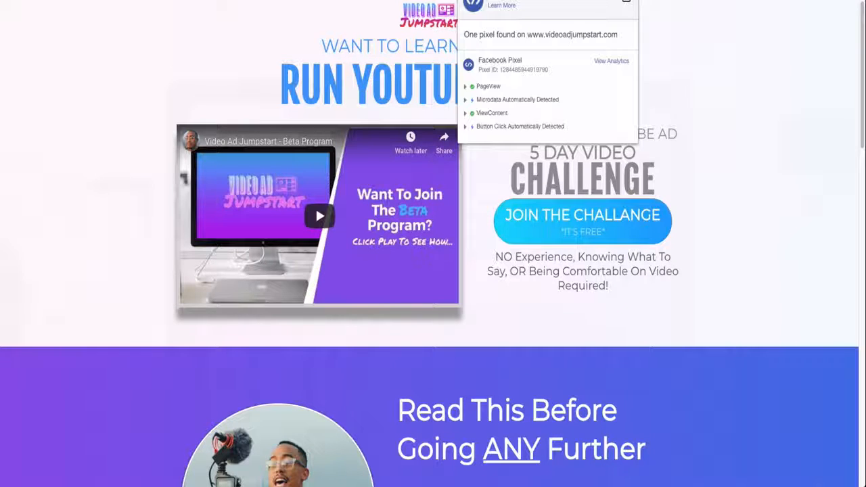
{"action": "left_click", "coordinate": [662, 80]}
Step: Open the challenge opt-in popup, enter the first name, and submit the form with the prefilled email
{"action": "left_click", "coordinate": [612, 219]}
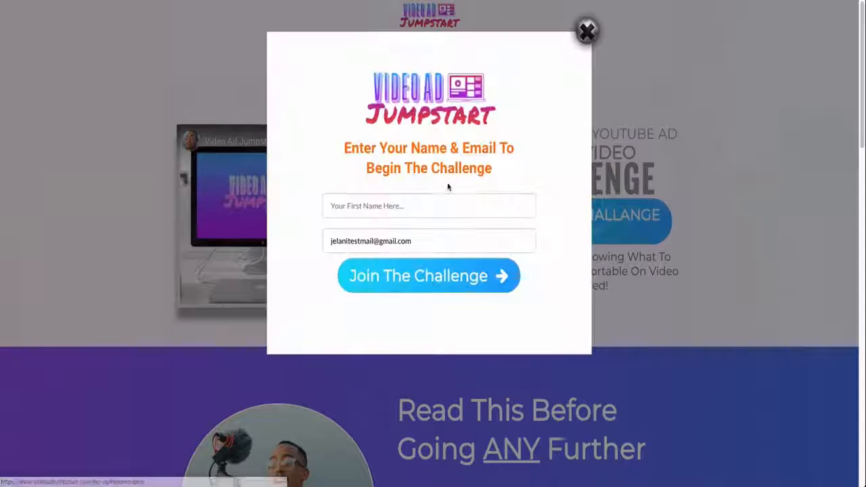
{"action": "left_click", "coordinate": [390, 229]}
{"action": "type", "text": "J"}
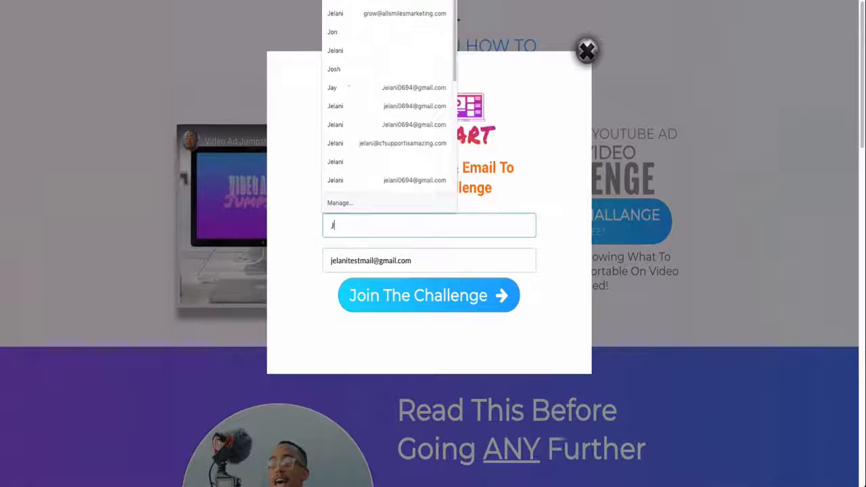
{"action": "type", "text": "elani"}
{"action": "left_click", "coordinate": [268, 252]}
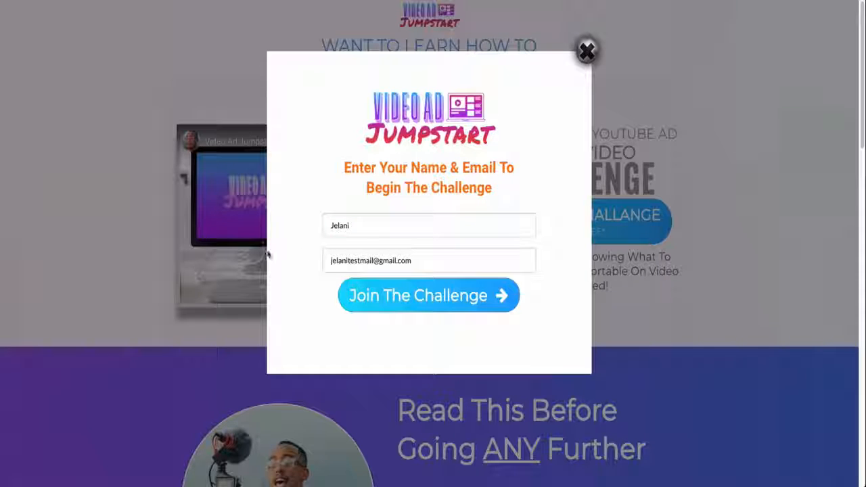
{"action": "left_click", "coordinate": [428, 302]}
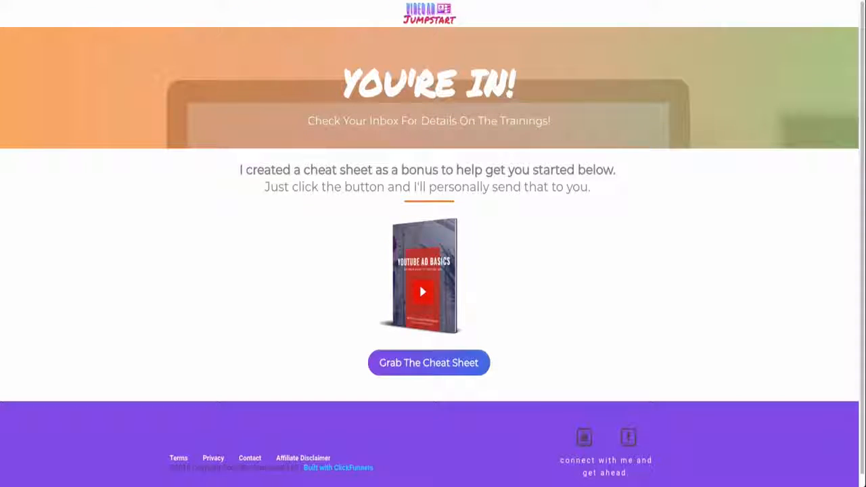
Step: Check the pixel events on the thank-you page and inspect the event info of ClickedJoin5DayChallenge
{"action": "left_click", "coordinate": [629, 0]}
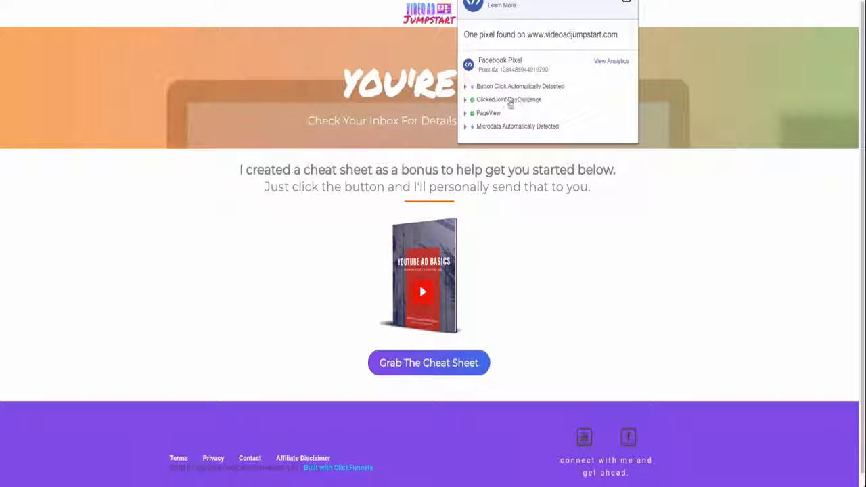
{"action": "left_click", "coordinate": [482, 102]}
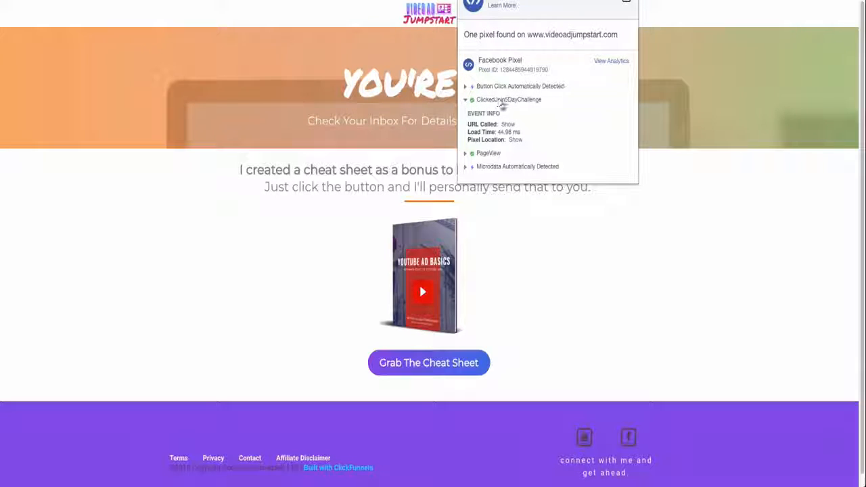
{"action": "left_click", "coordinate": [472, 101]}
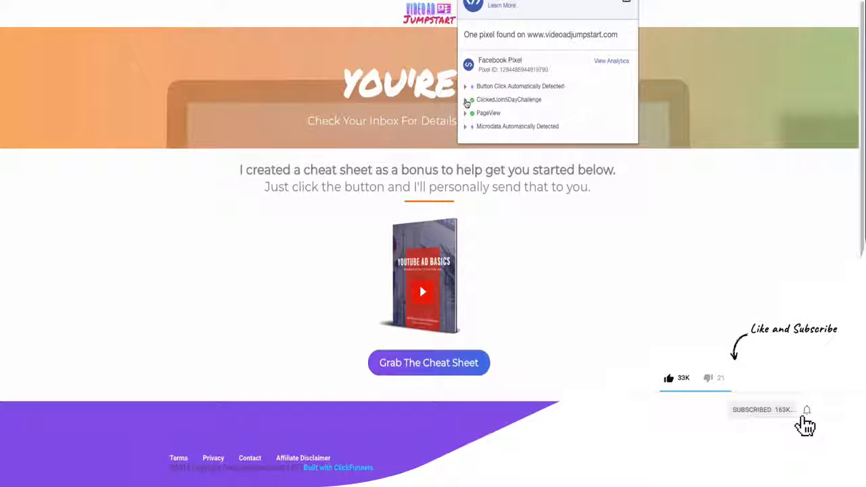
{"action": "left_click", "coordinate": [557, 266]}
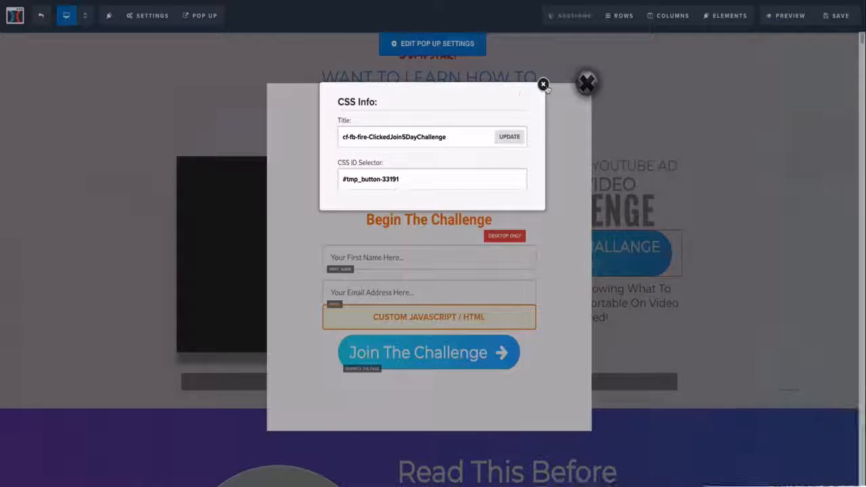
Step: Close the button's CSS info and the popup in the ClickFunnels editor, and review the CF FB Fire Event script in its lesson
{"action": "left_click", "coordinate": [544, 85]}
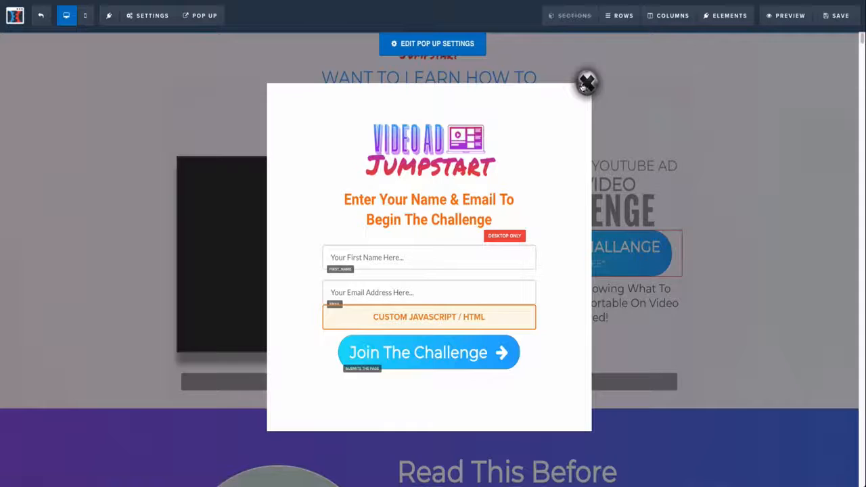
{"action": "left_click", "coordinate": [586, 83]}
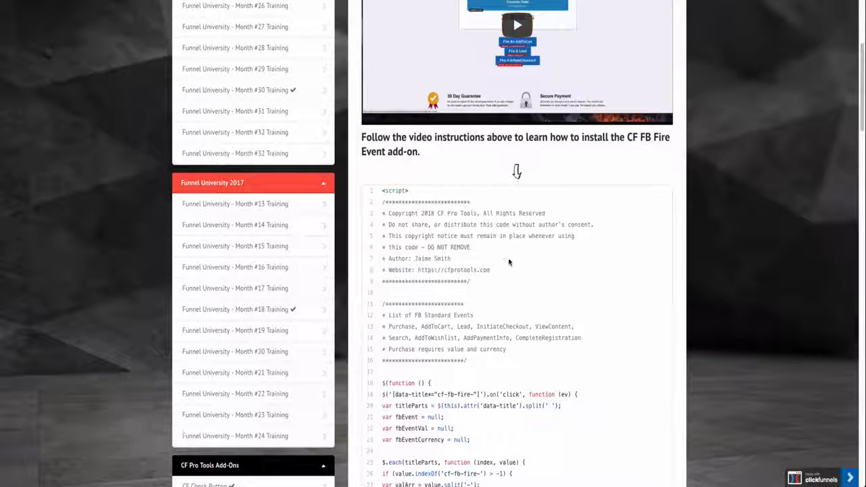
{"action": "scroll", "coordinate": [504, 270], "scroll_direction": "down", "scroll_amount": 2}
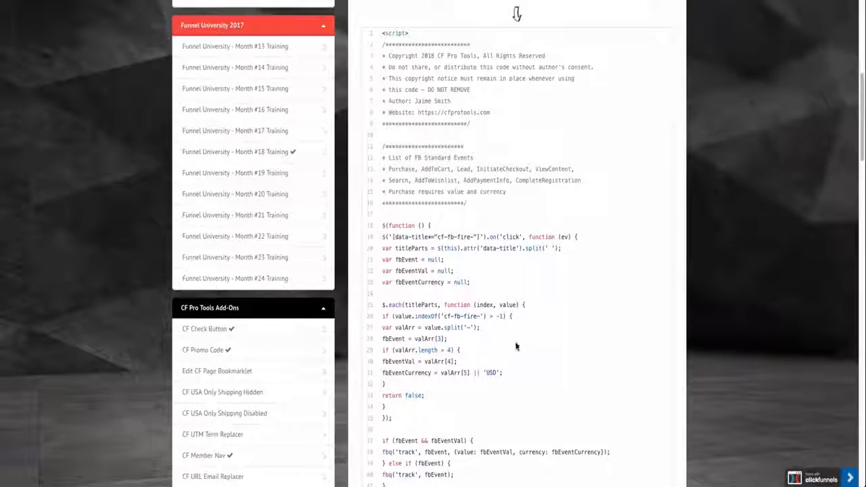
{"action": "scroll", "coordinate": [516, 346], "scroll_direction": "up", "scroll_amount": 4}
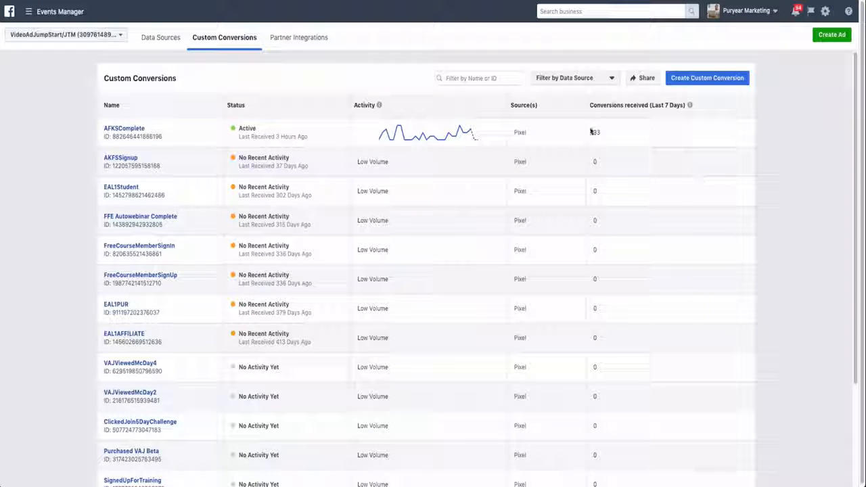
Step: Reload the Custom Conversions page in Facebook Events Manager and check the list for activity on ClickedJoin5DayChallenge
{"action": "key", "text": "super+r"}
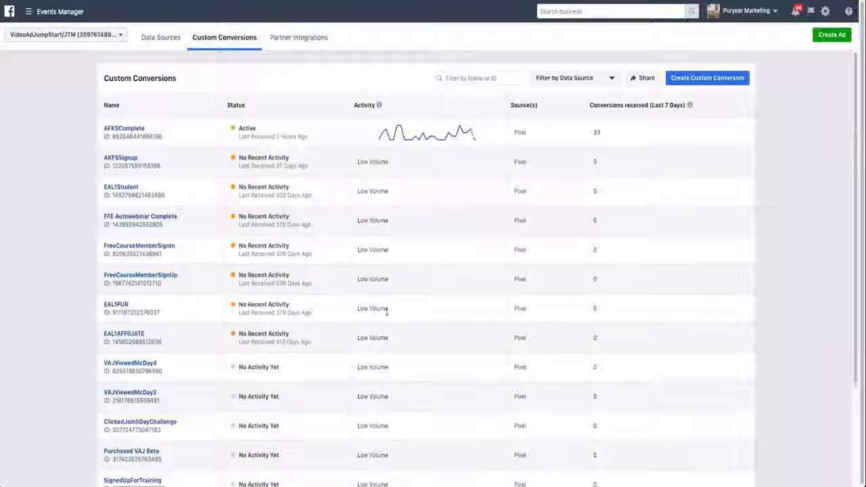
{"action": "scroll", "coordinate": [387, 308], "scroll_direction": "down", "scroll_amount": 2}
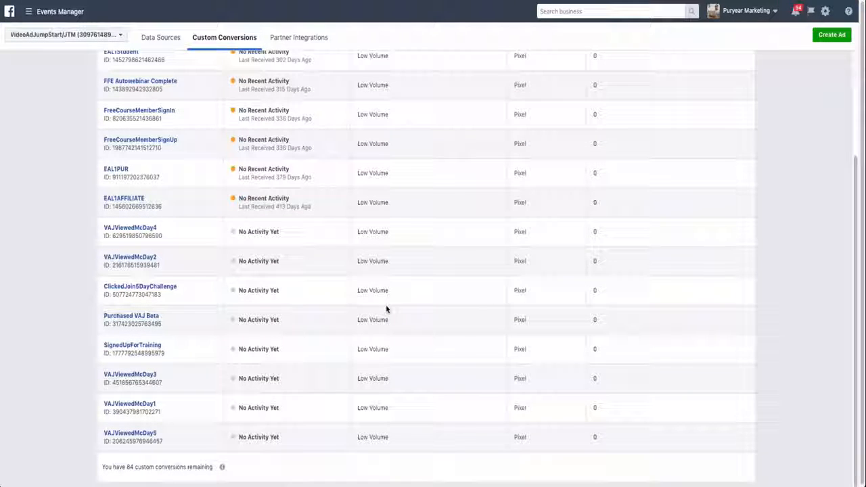
{"action": "scroll", "coordinate": [386, 309], "scroll_direction": "up", "scroll_amount": 1}
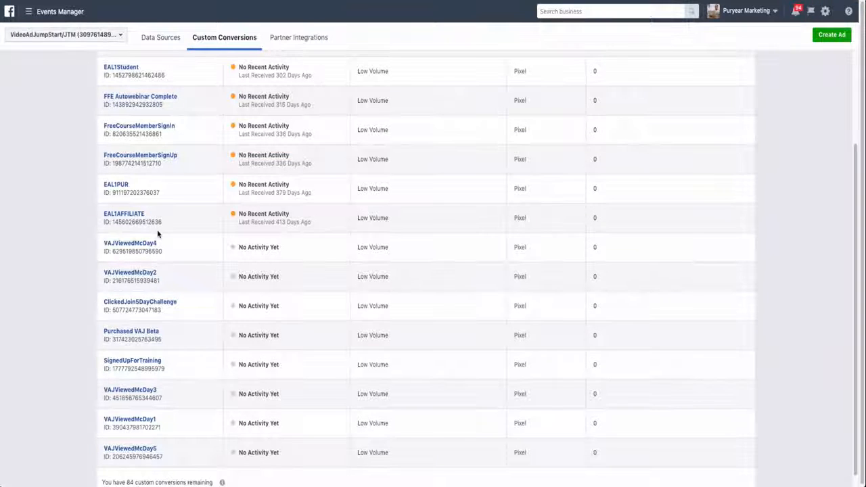
{"action": "scroll", "coordinate": [154, 235], "scroll_direction": "up", "scroll_amount": 3}
{"action": "scroll", "coordinate": [206, 420], "scroll_direction": "down", "scroll_amount": 3}
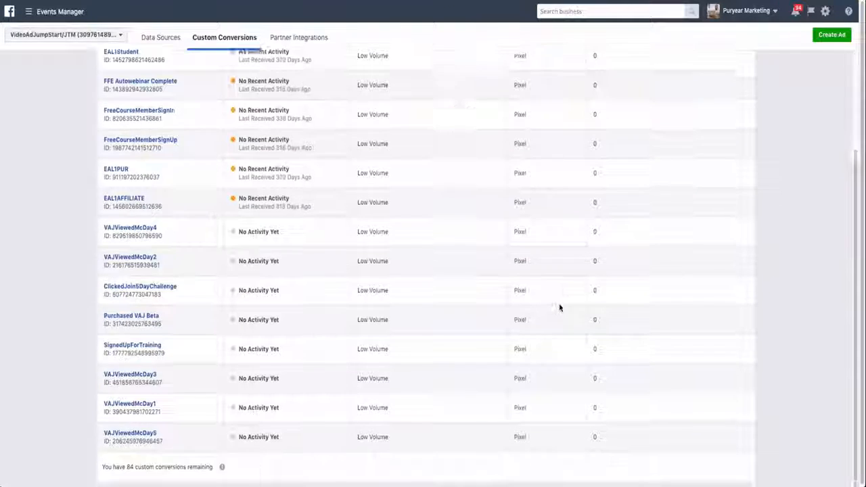
{"action": "scroll", "coordinate": [560, 308], "scroll_direction": "up", "scroll_amount": 3}
{"action": "scroll", "coordinate": [429, 401], "scroll_direction": "down", "scroll_amount": 3}
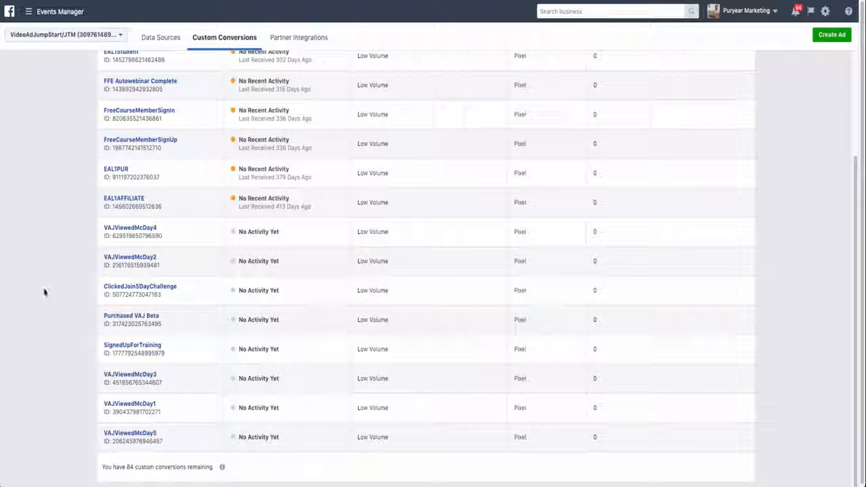
{"action": "left_click", "coordinate": [139, 295]}
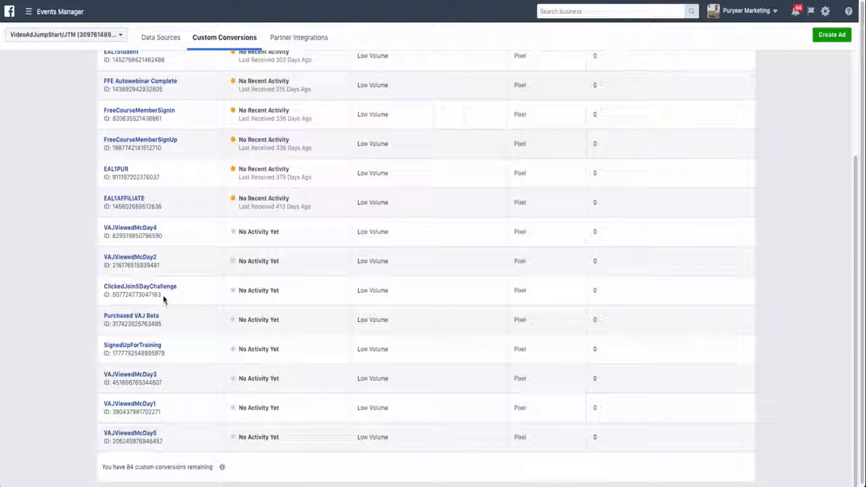
{"action": "scroll", "coordinate": [203, 325], "scroll_direction": "up", "scroll_amount": 3}
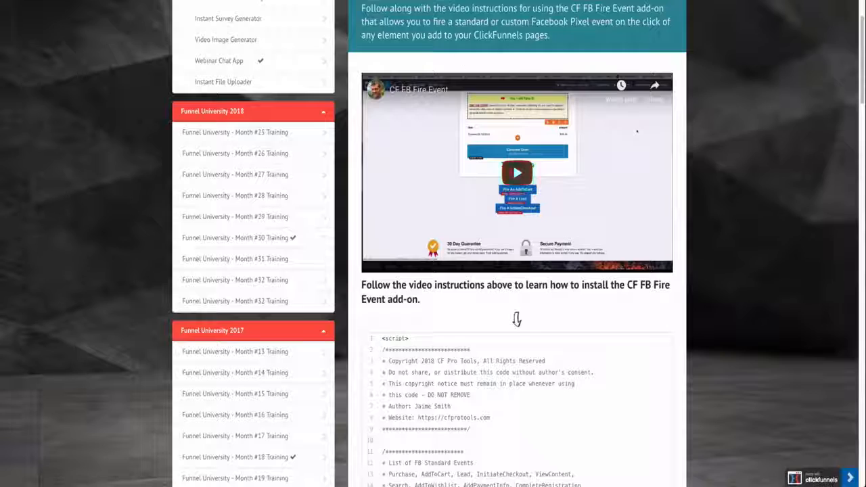
Step: Look through the CF Pro Tools Add-Ons in the lesson list of the Funnel University members area
{"action": "scroll", "coordinate": [517, 397], "scroll_direction": "up", "scroll_amount": 1}
{"action": "scroll", "coordinate": [261, 273], "scroll_direction": "down", "scroll_amount": 15}
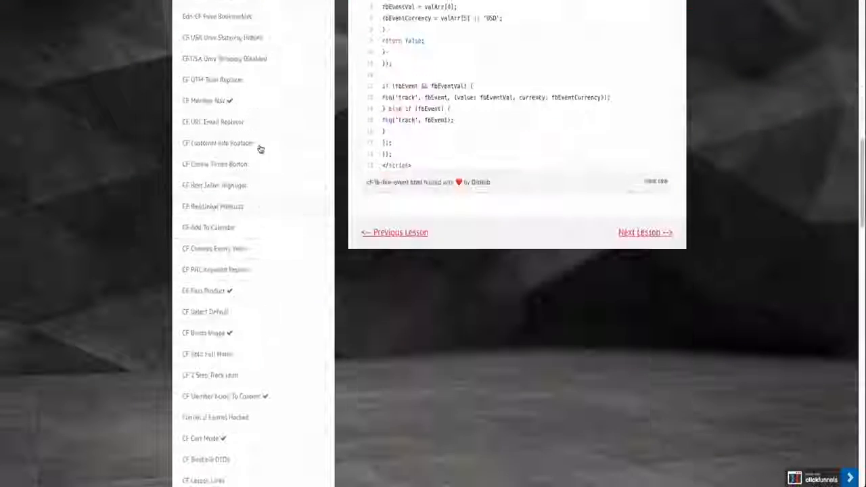
{"action": "scroll", "coordinate": [282, 312], "scroll_direction": "down", "scroll_amount": 3}
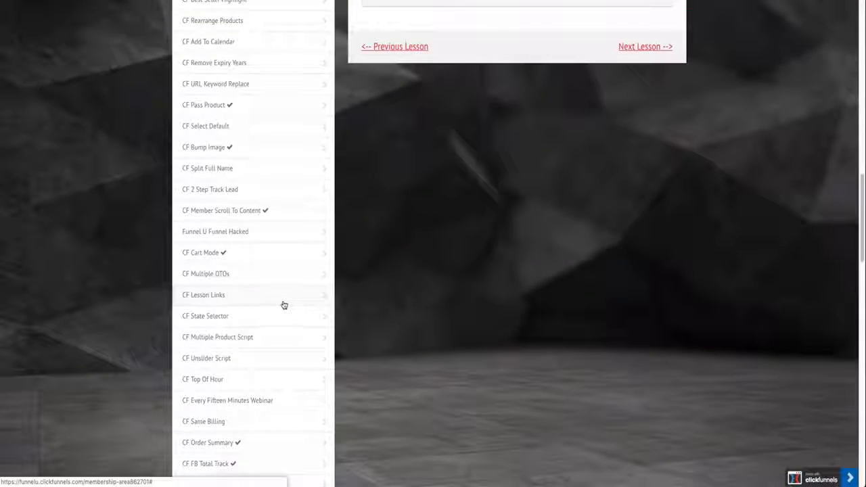
{"action": "scroll", "coordinate": [284, 305], "scroll_direction": "down", "scroll_amount": 2}
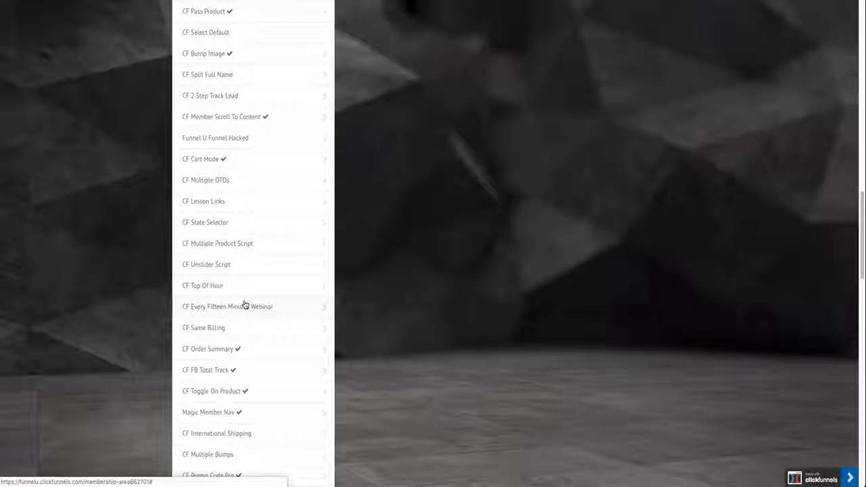
{"action": "scroll", "coordinate": [245, 305], "scroll_direction": "down", "scroll_amount": 2}
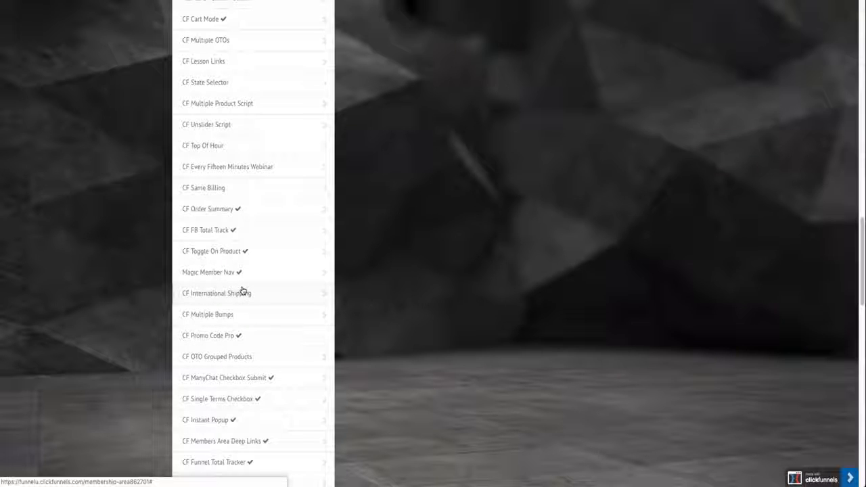
{"action": "scroll", "coordinate": [243, 290], "scroll_direction": "down", "scroll_amount": 1}
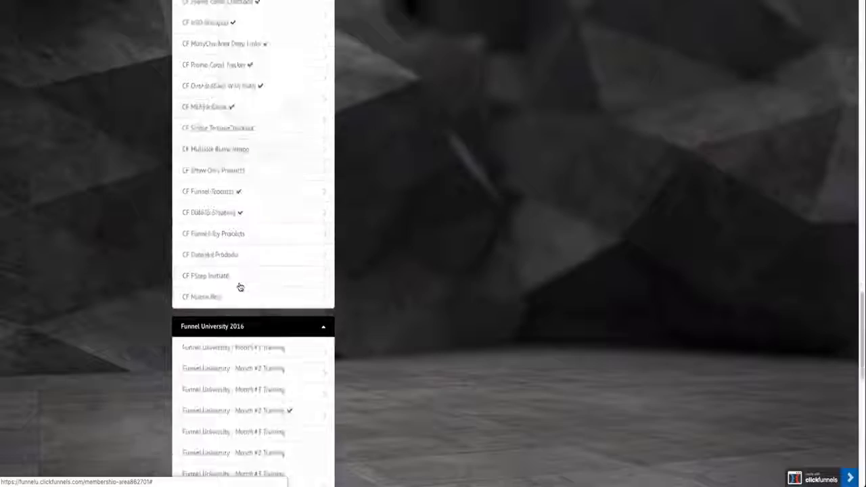
{"action": "scroll", "coordinate": [238, 286], "scroll_direction": "up", "scroll_amount": 3}
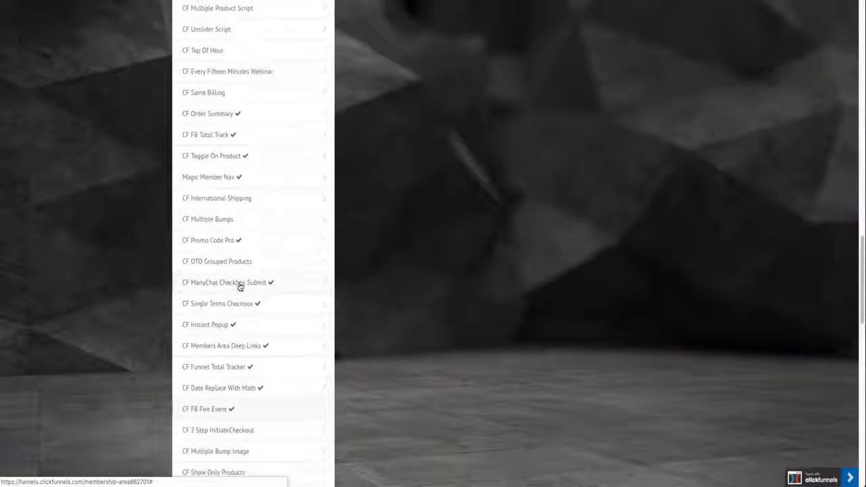